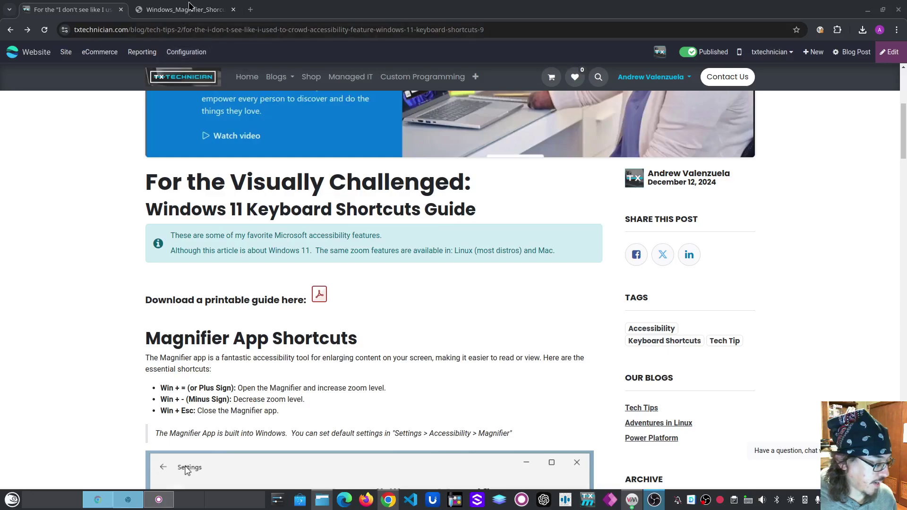
Look through the Magnifier app shortcuts in the opened Windows_Magnifier_Shorcuts PDF.
click(185, 9)
scroll(463, 256, down, 3)
scroll(463, 256, up, 2)
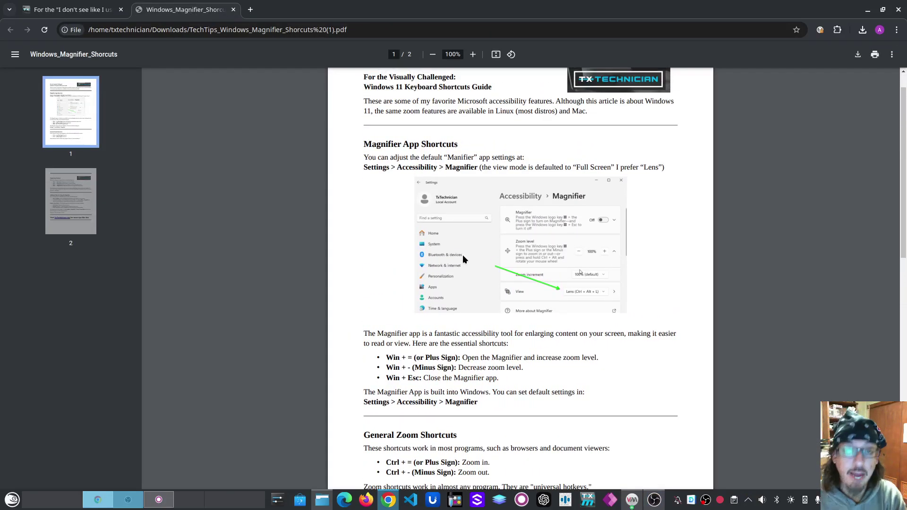
Switch to the win11 virtual machine, turn on Magnifier and zoom its lens in to 400% over the Windows key image.
click(634, 501)
click(312, 301)
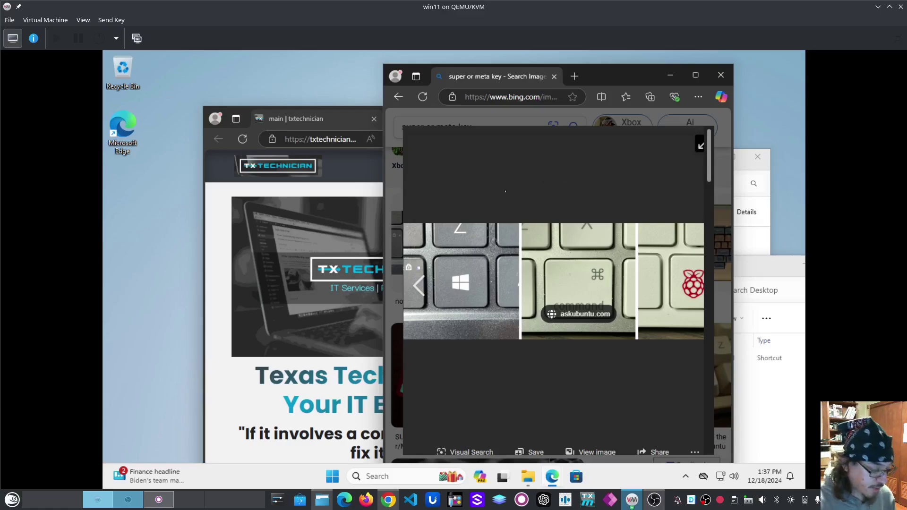
key(super+plus)
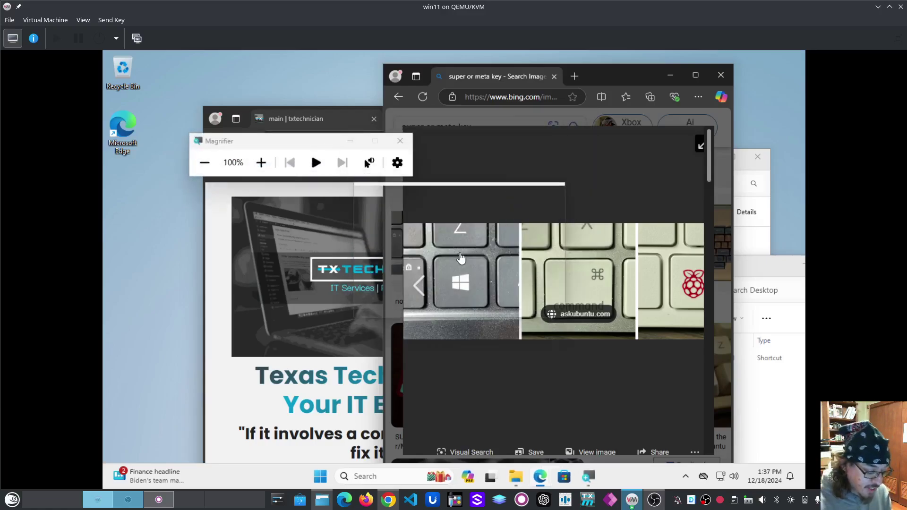
key(super+plus)
key(super+plus)
key(super+plus)
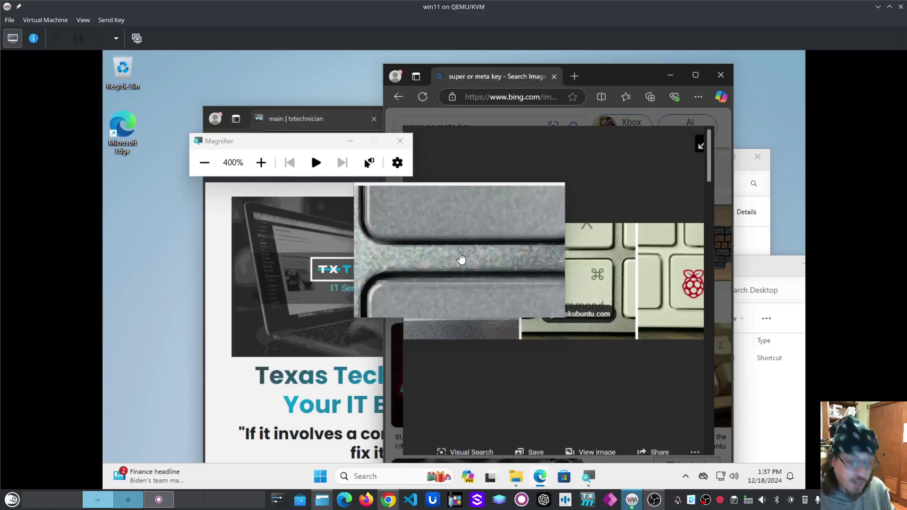
Zoom Magnifier back out to 100% and close it.
key(super+minus)
key(super+minus)
key(super+minus)
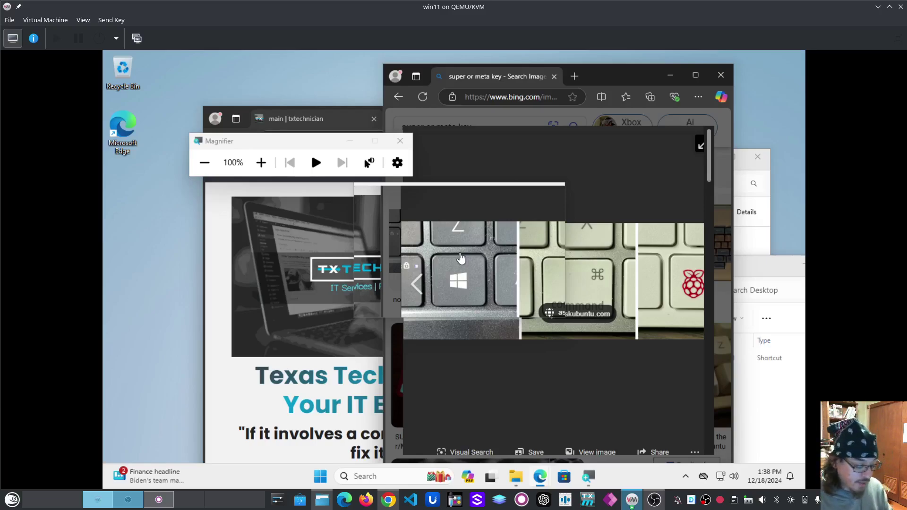
key(super+Escape)
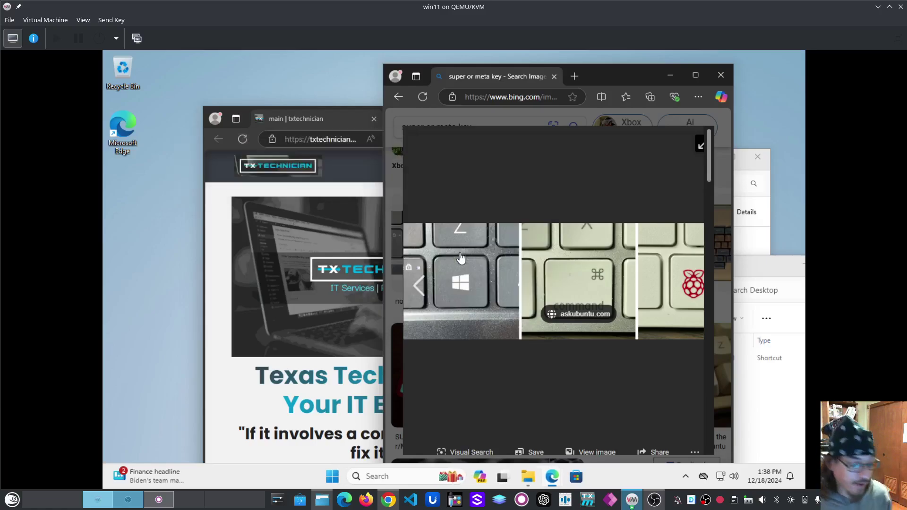
Open Windows Settings and search for "magni" to reach the Magnifier accessibility page.
click(385, 476)
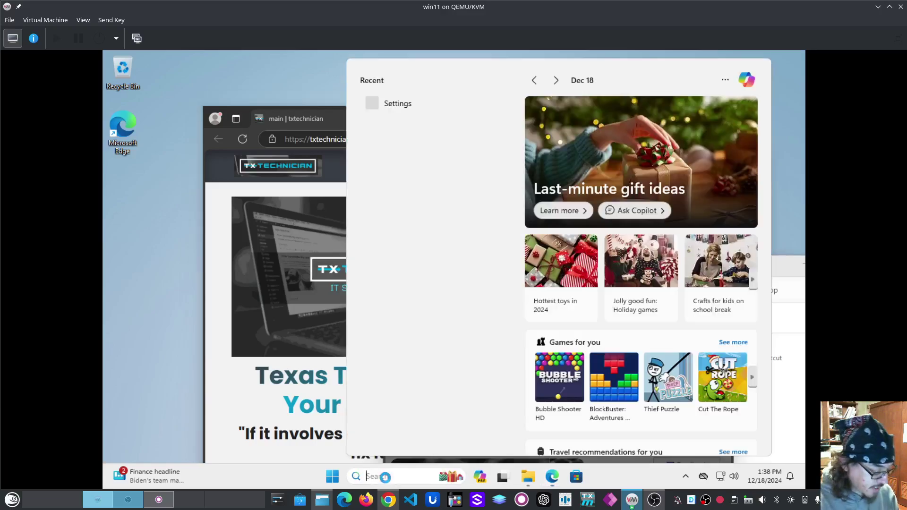
text(sett)
key(Return)
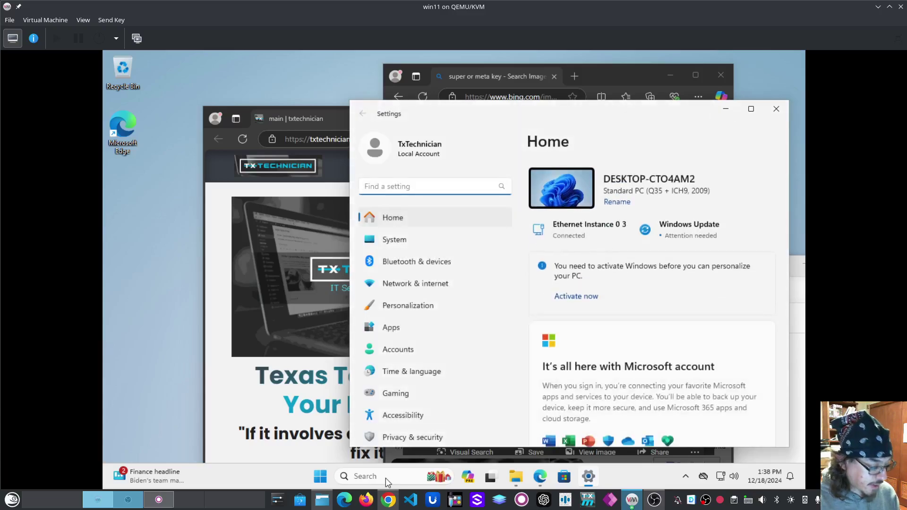
text(magni)
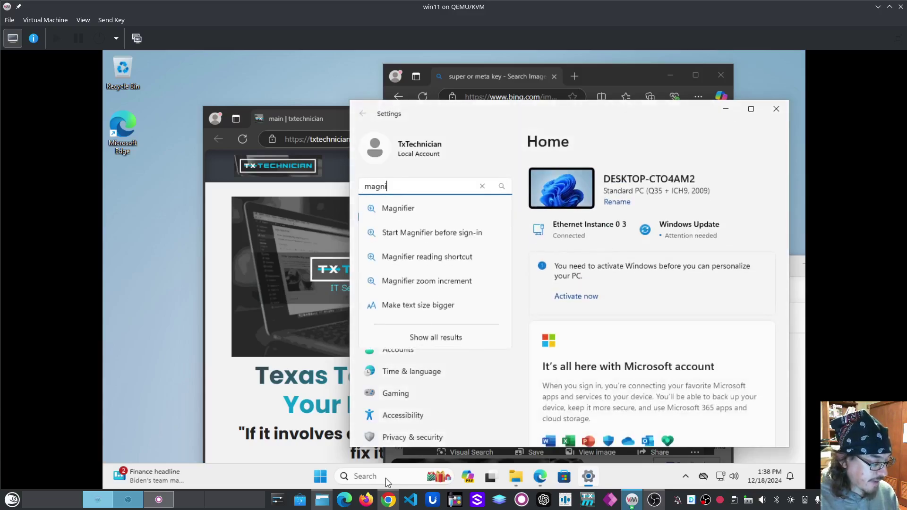
click(425, 219)
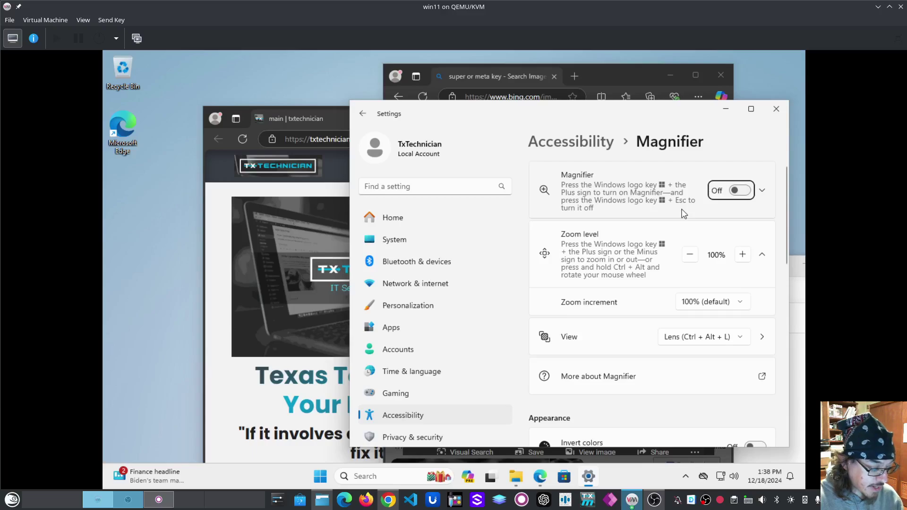
Set the Magnifier view to Full screen and test it by zooming in to 300% and back out to 100%.
click(689, 338)
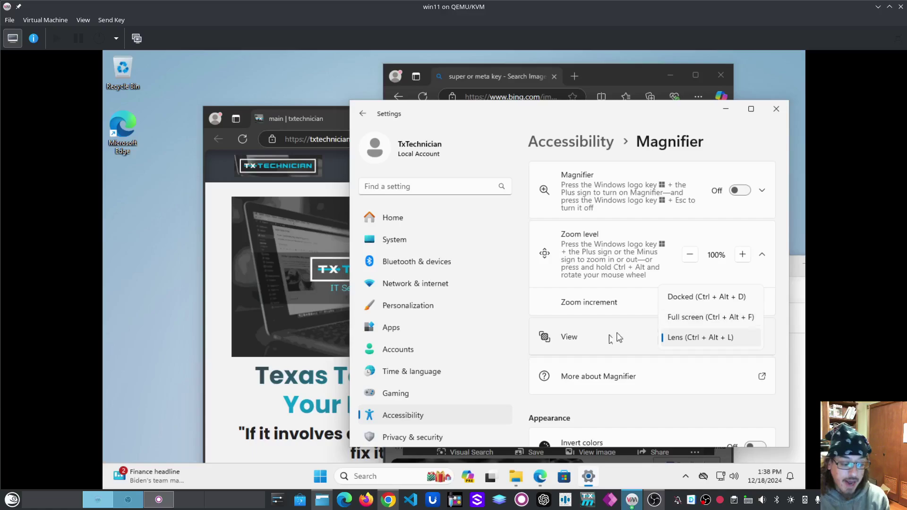
click(688, 321)
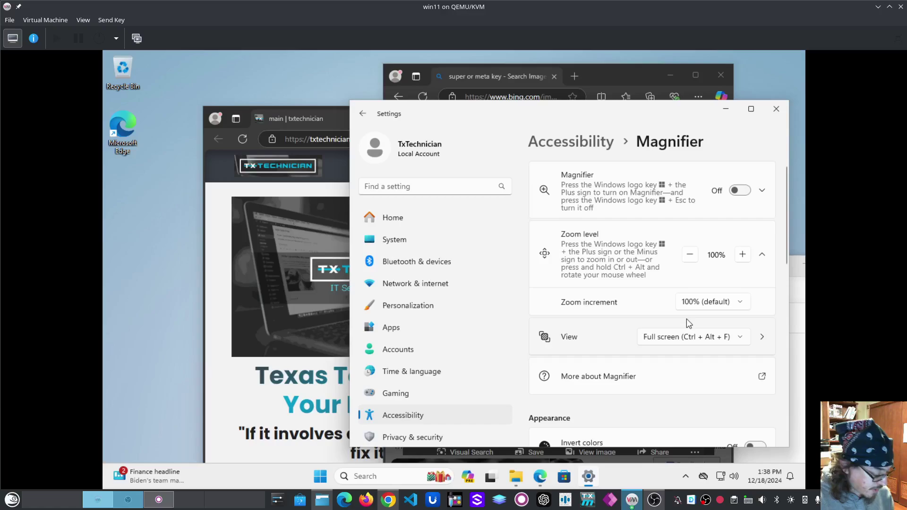
key(super+plus)
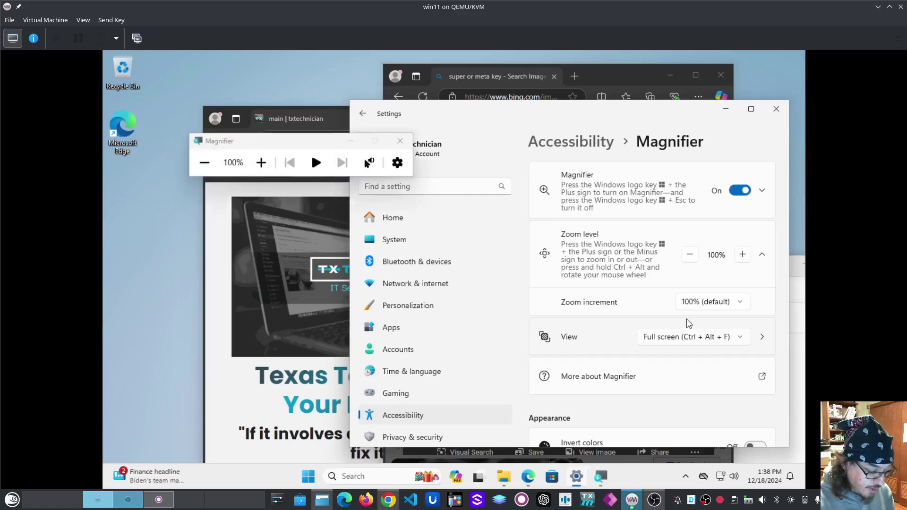
key(super+plus)
key(super+plus)
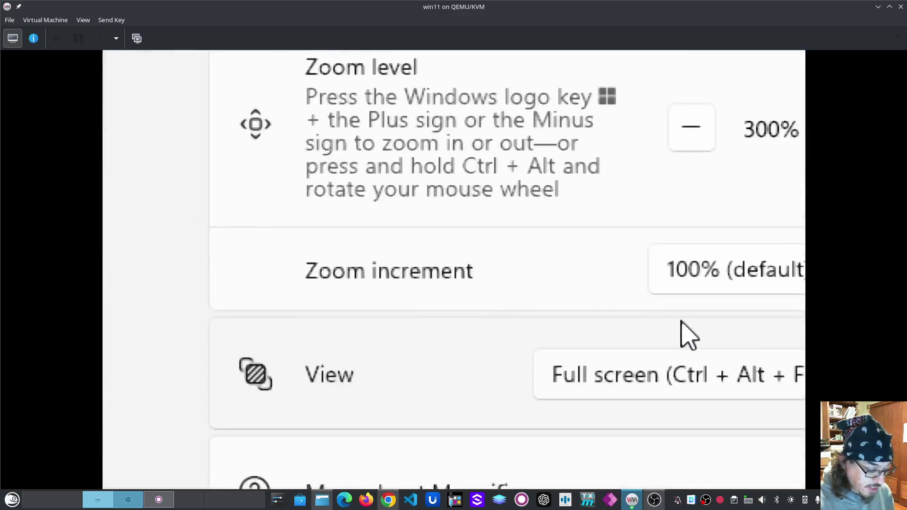
key(super+minus)
key(super+minus)
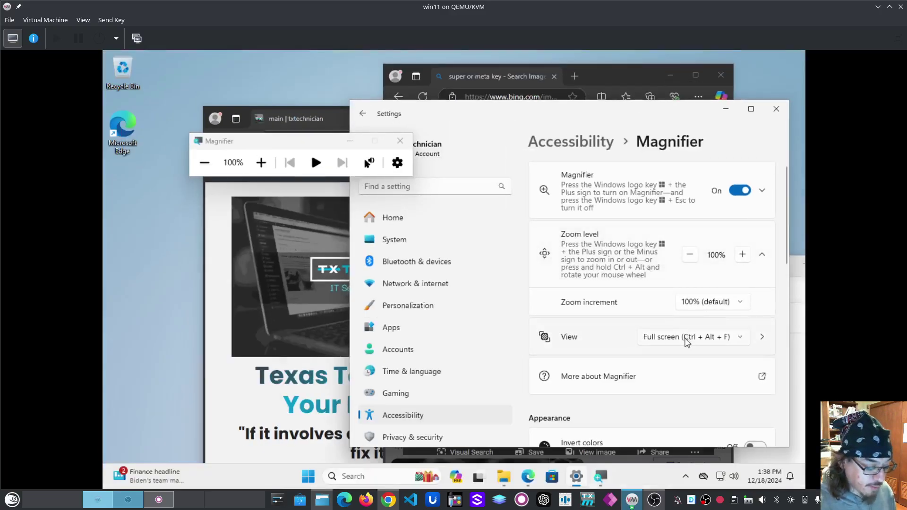
Change the Magnifier view to Lens and turn Magnifier off.
click(686, 339)
click(676, 360)
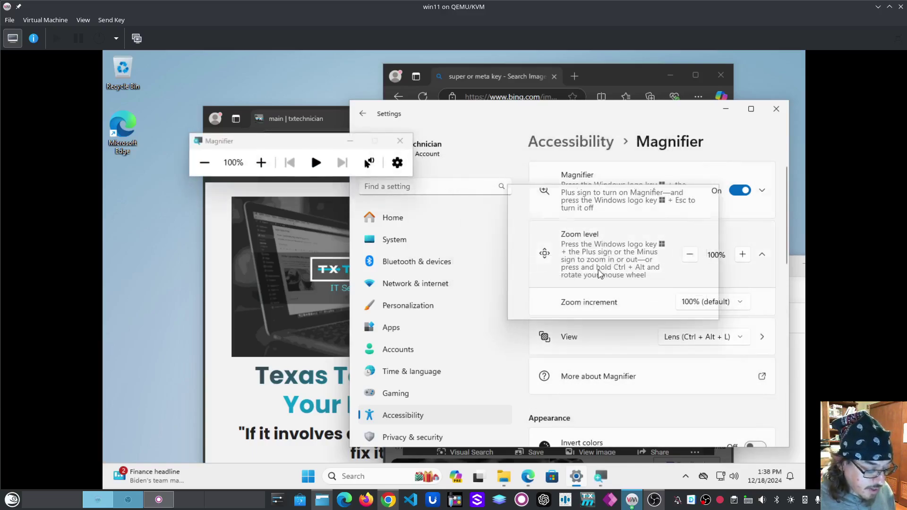
key(super+Escape)
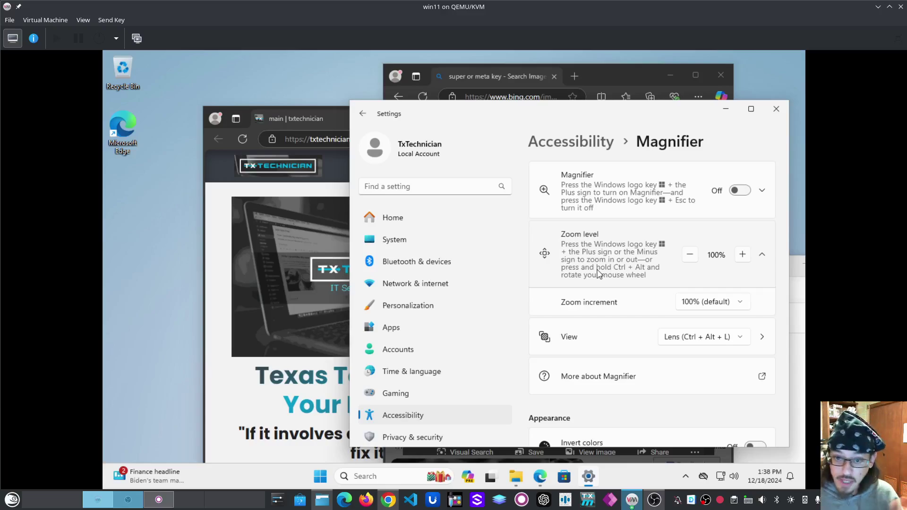
Bring the txtechnician browser window to the front and find the "Here's how we can help" section of the page.
click(227, 191)
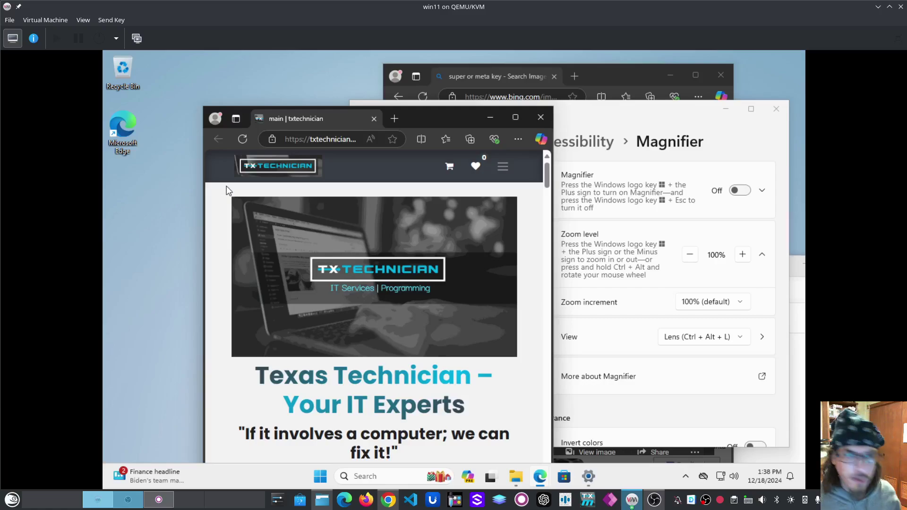
scroll(466, 200, down, 3)
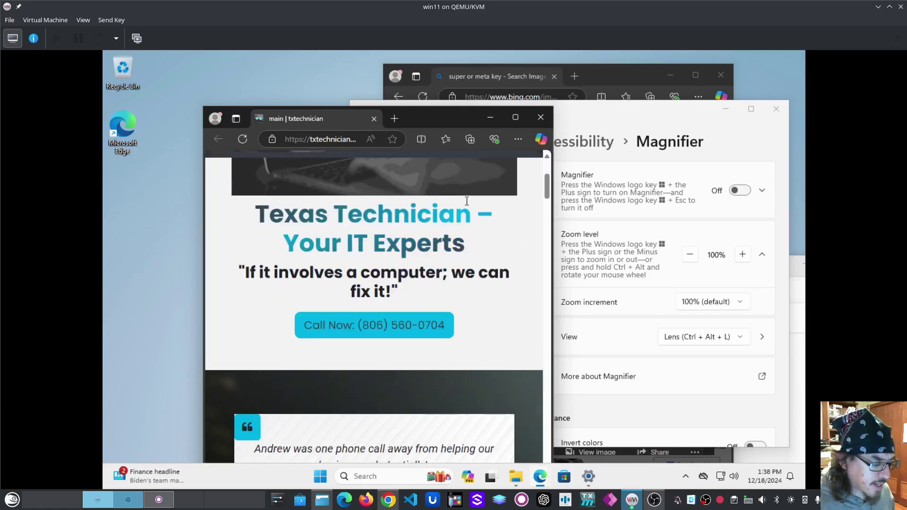
scroll(467, 202, down, 2)
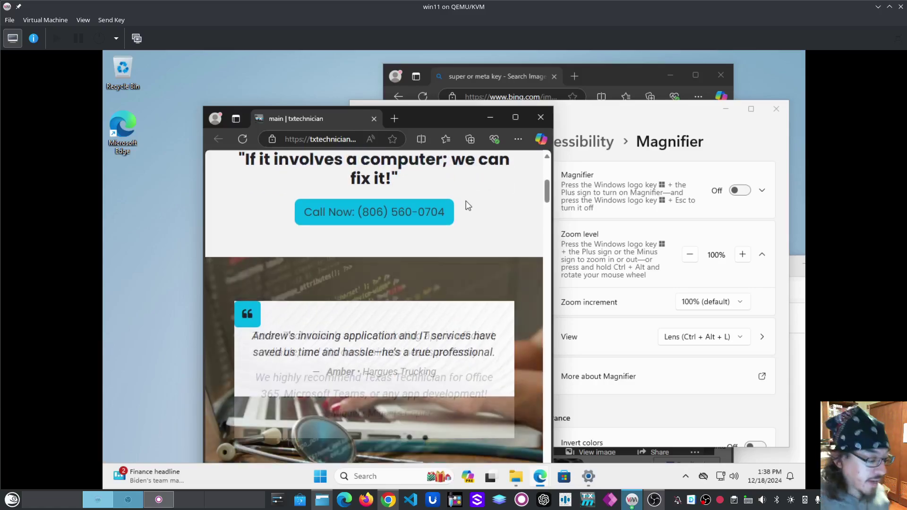
scroll(467, 204, down, 7)
scroll(466, 204, down, 3)
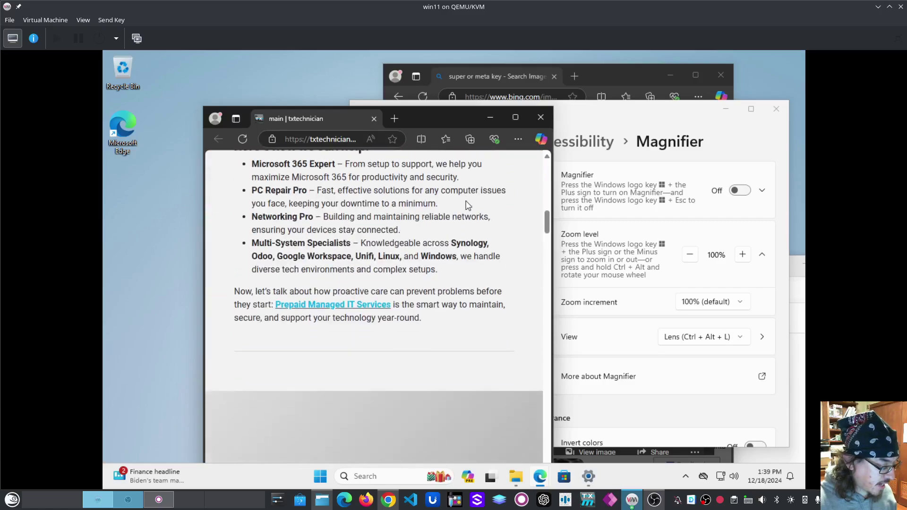
scroll(466, 205, up, 2)
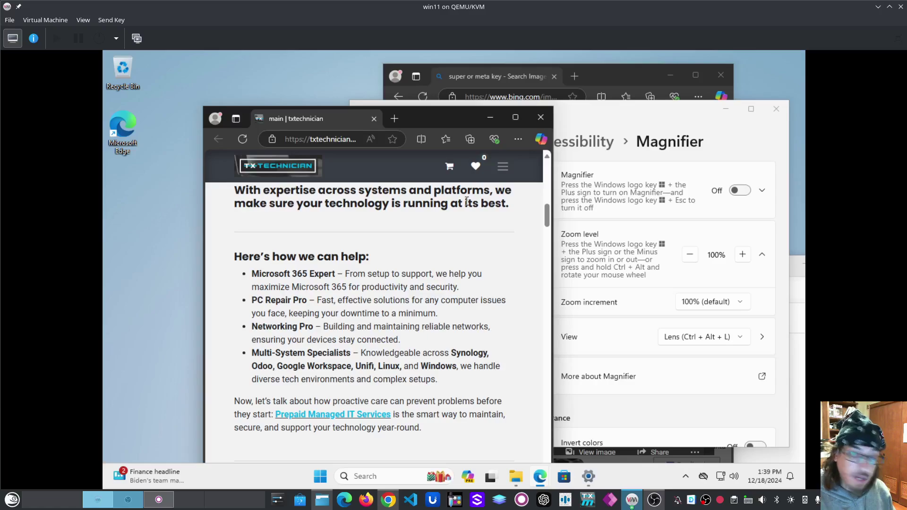
Zoom the web page in to 200%, out to 90%, and back to its normal size.
ctrl+scroll(467, 203, up, 2)
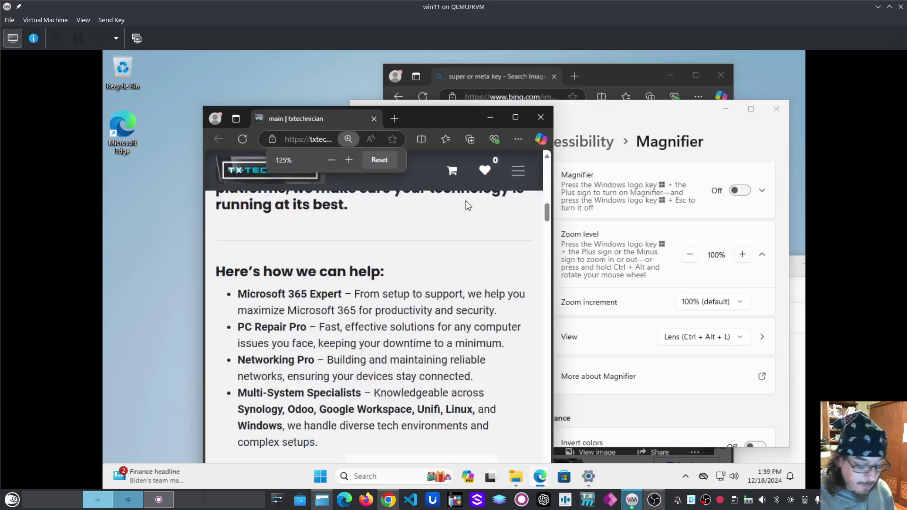
ctrl+scroll(466, 205, up, 3)
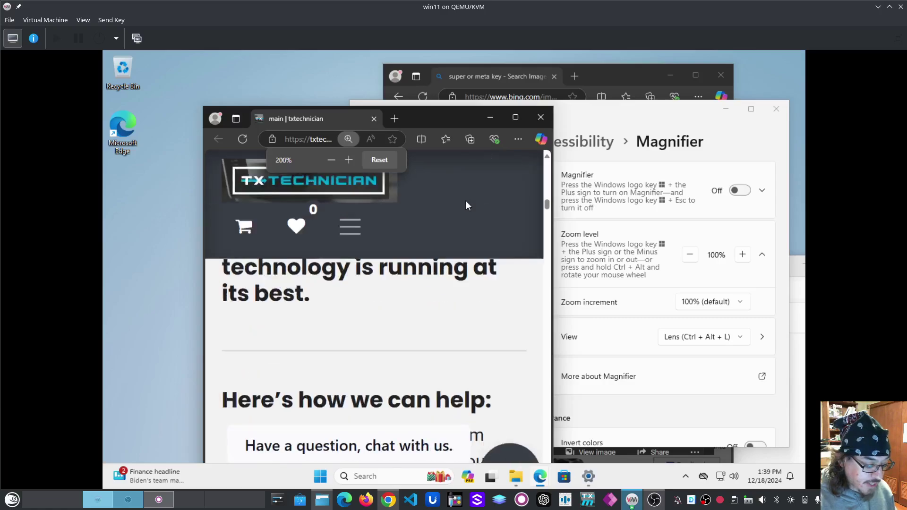
ctrl+scroll(465, 200, down, 3)
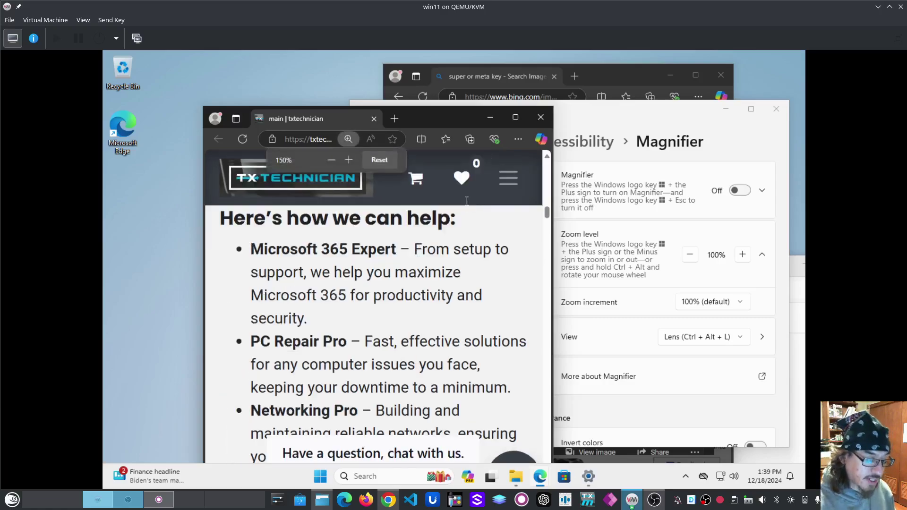
ctrl+scroll(467, 203, down, 4)
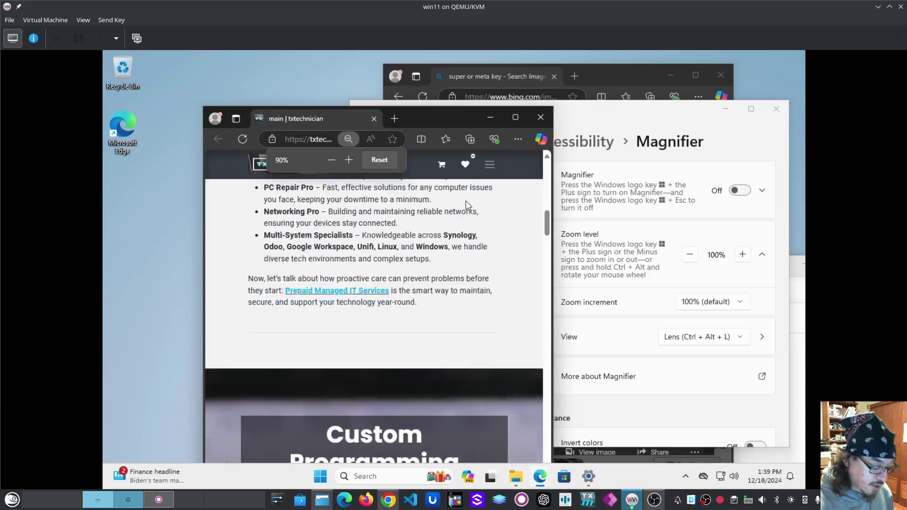
ctrl+scroll(467, 204, up, 2)
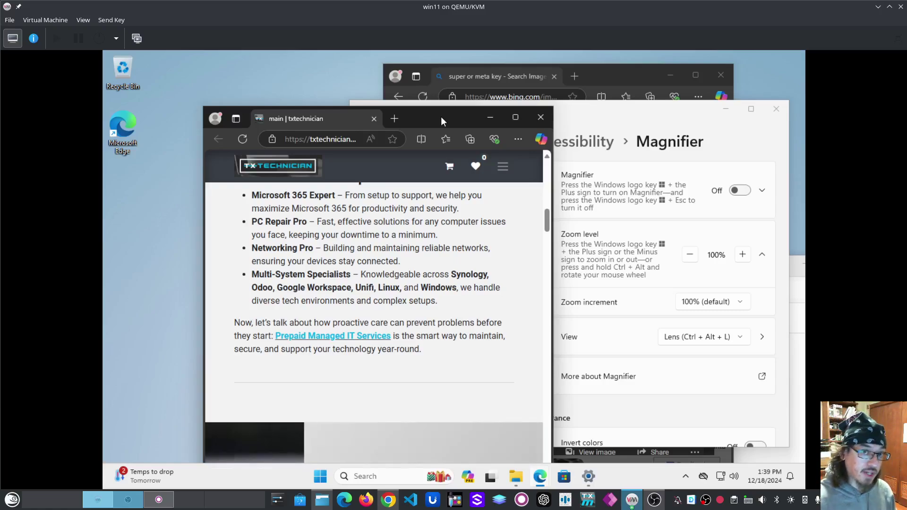
Snap the browser window to the left half of the desktop and restore it, then do the same on the right half.
key(super+Left)
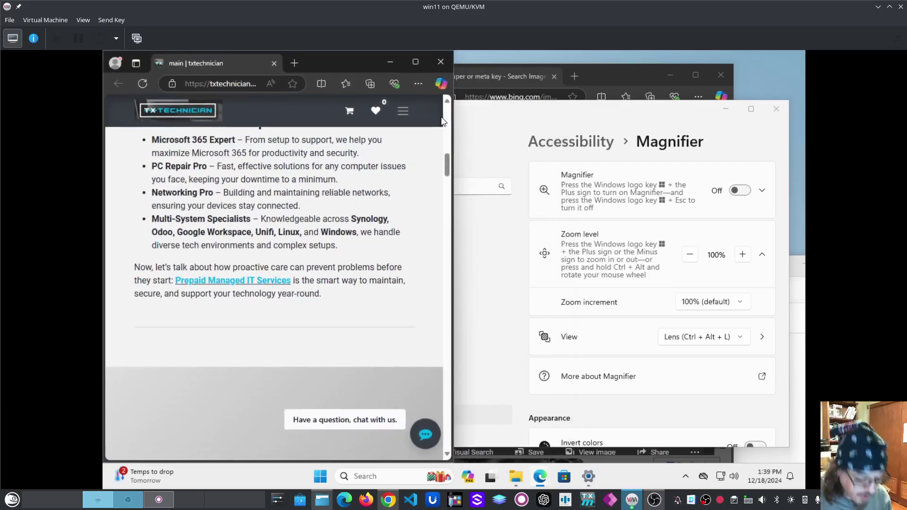
key(super+Right)
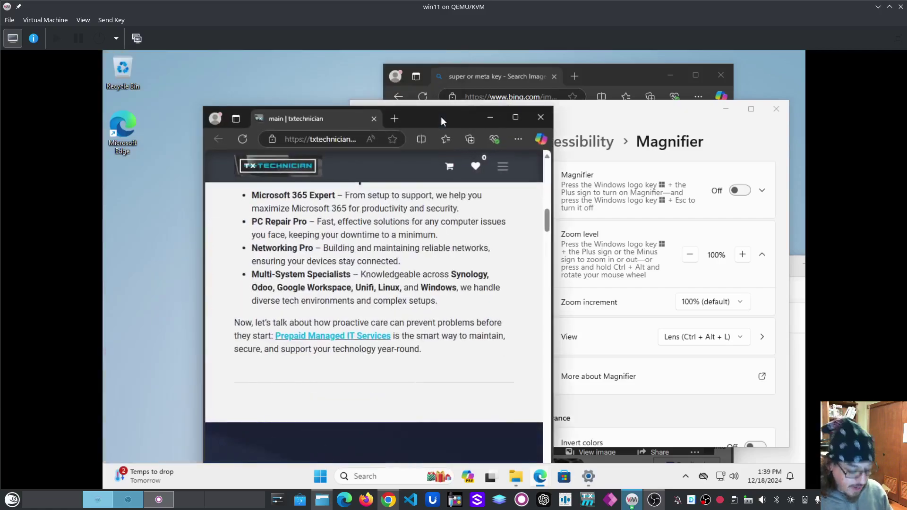
key(super+Right)
key(super+Left)
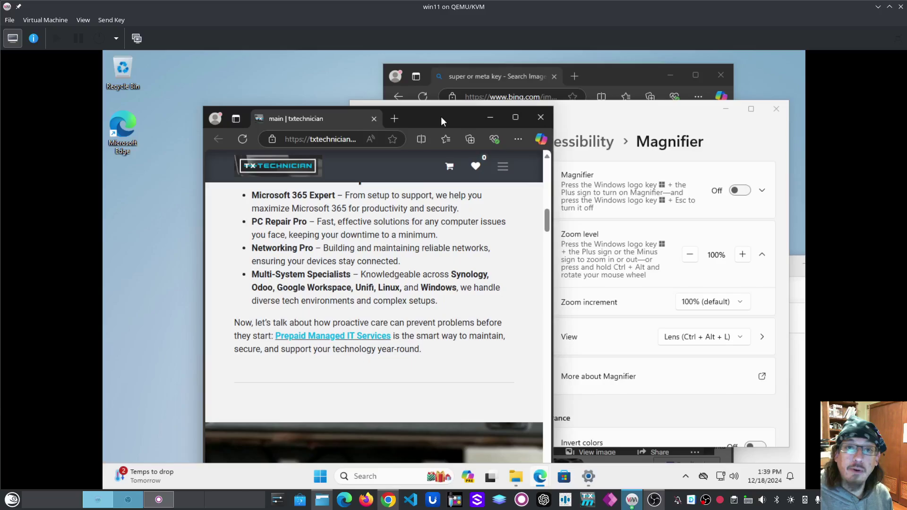
Maximize the browser window, restore it to its floating size, and minimize it.
key(super+Up)
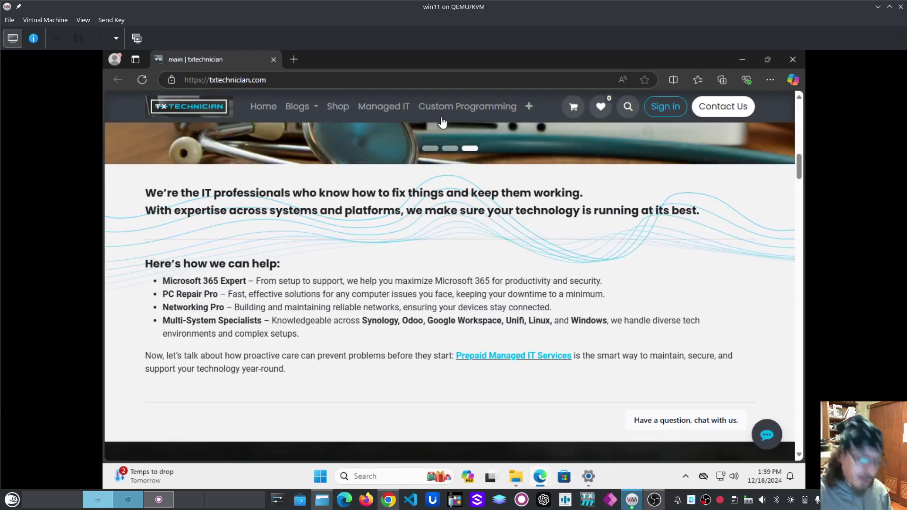
key(super+Down)
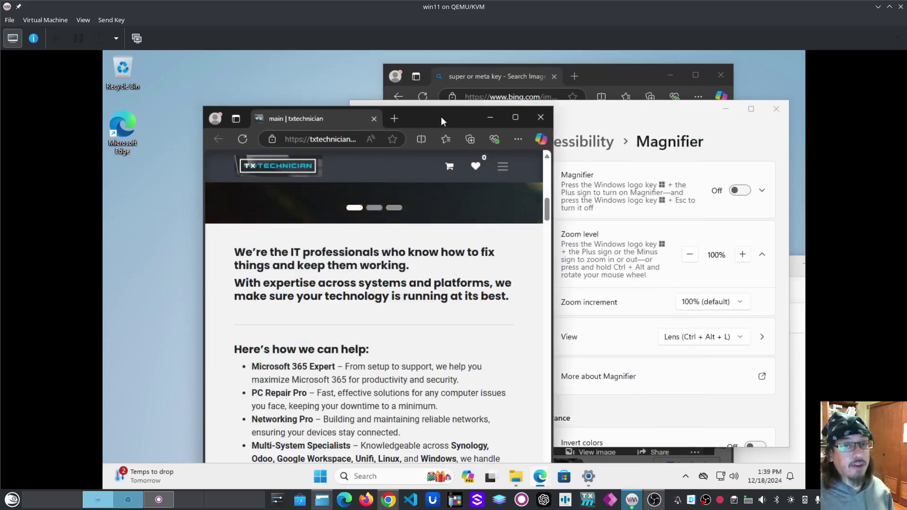
key(super+Down)
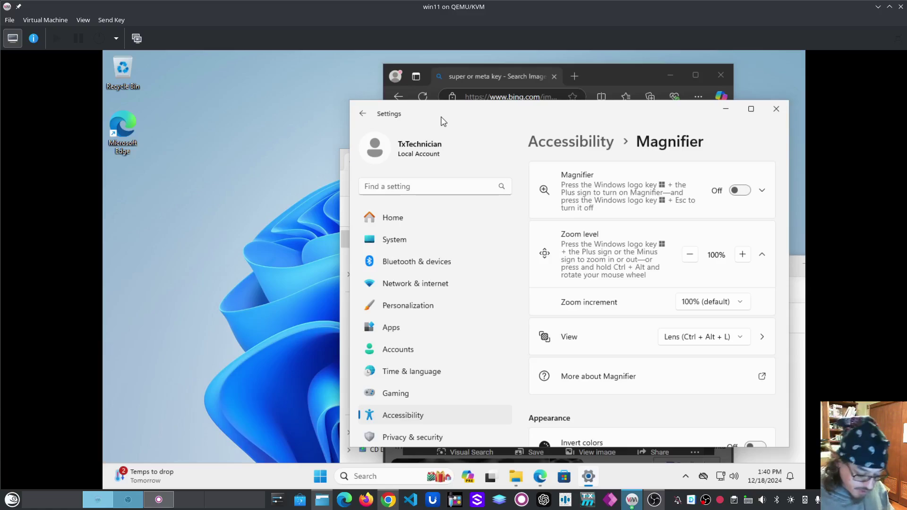
Maximize the Settings window, then snap it into the lower-right quarter of the three-window snap layout.
key(super+Up)
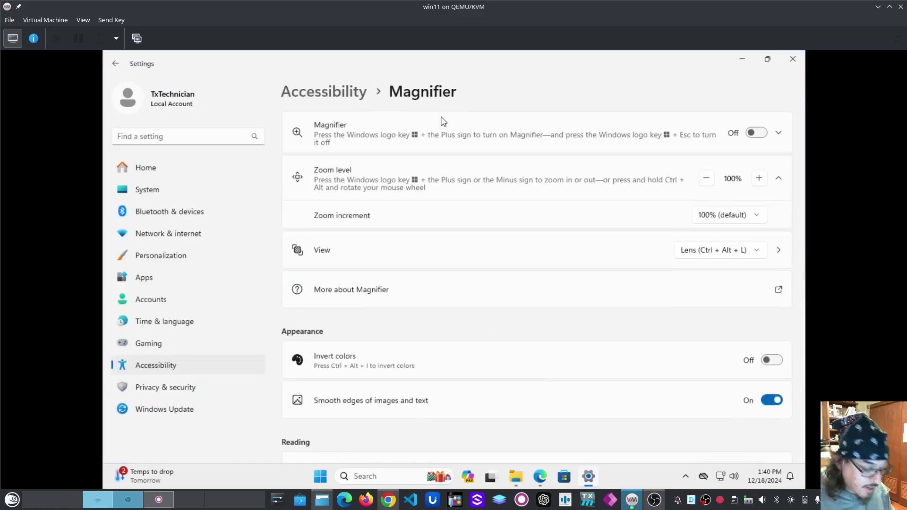
drag(494, 62, 501, 105)
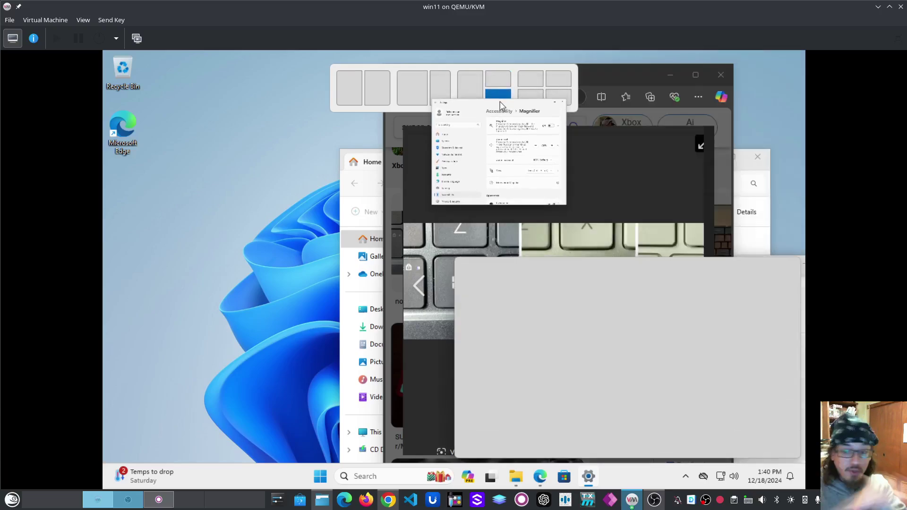
drag(500, 101, 500, 101)
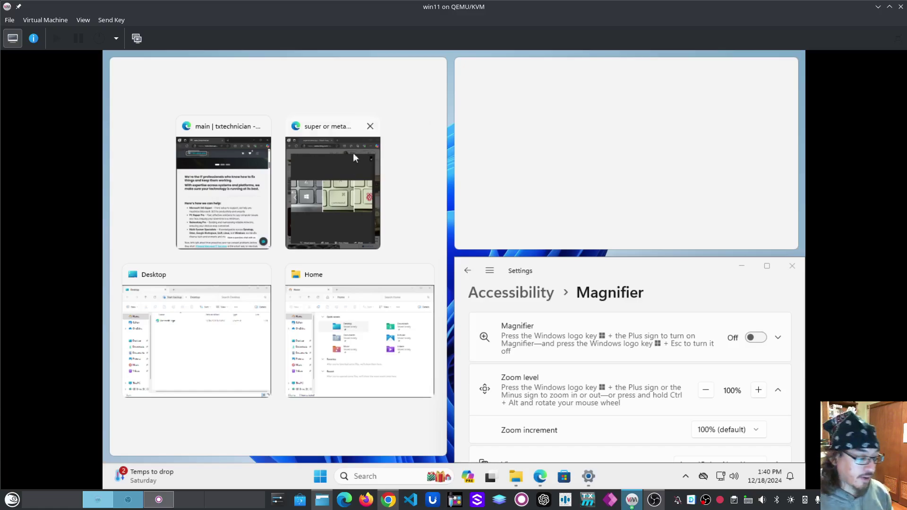
Fill the remaining snap layout slots with the Bing image search window on the left half and the txtechnician window in the upper-right quarter.
click(332, 175)
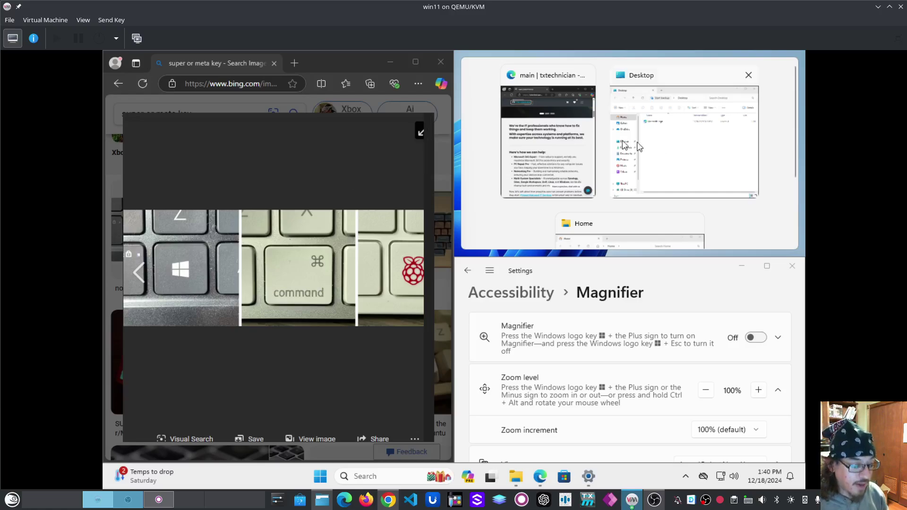
click(567, 144)
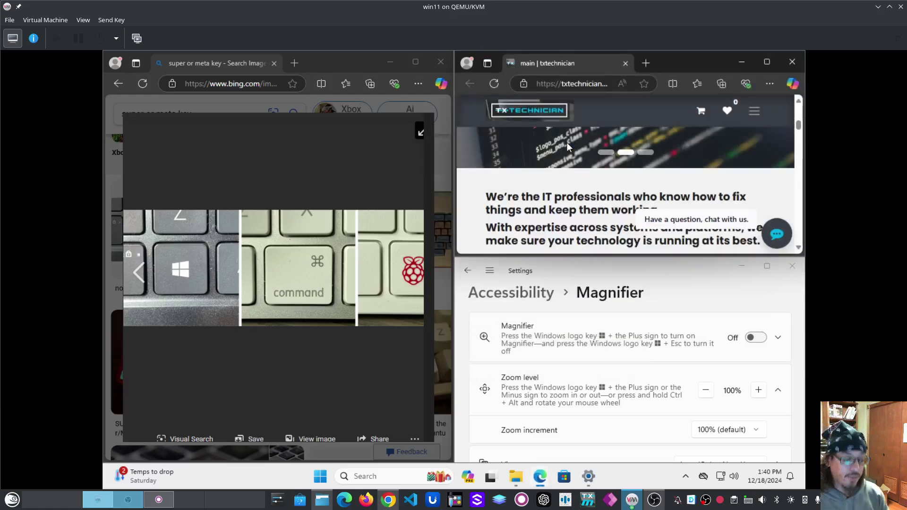
scroll(591, 209, down, 3)
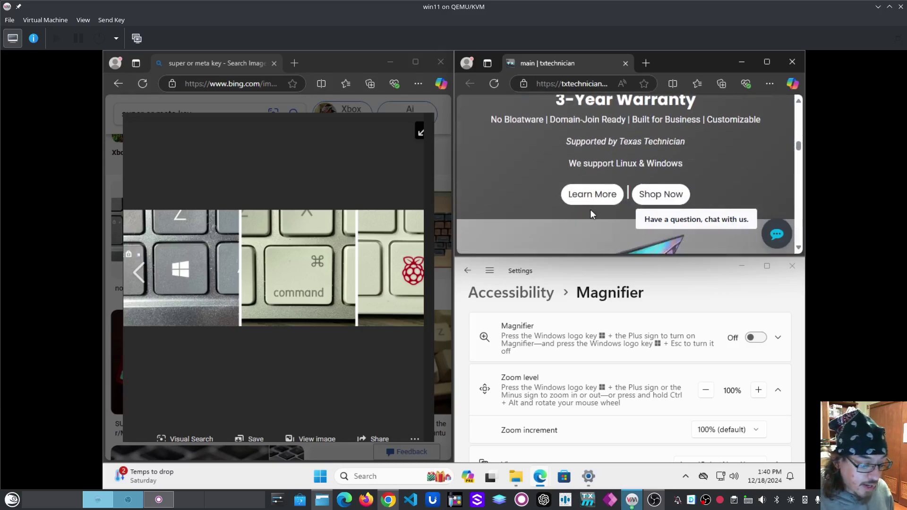
scroll(591, 209, up, 10)
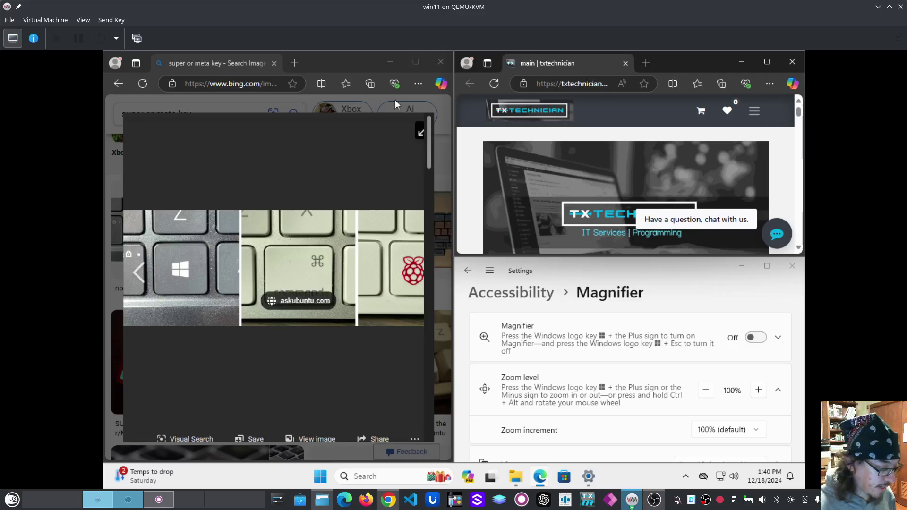
Pull the Bing image search window out of its snapped left half so it floats over the desktop.
drag(346, 64, 336, 118)
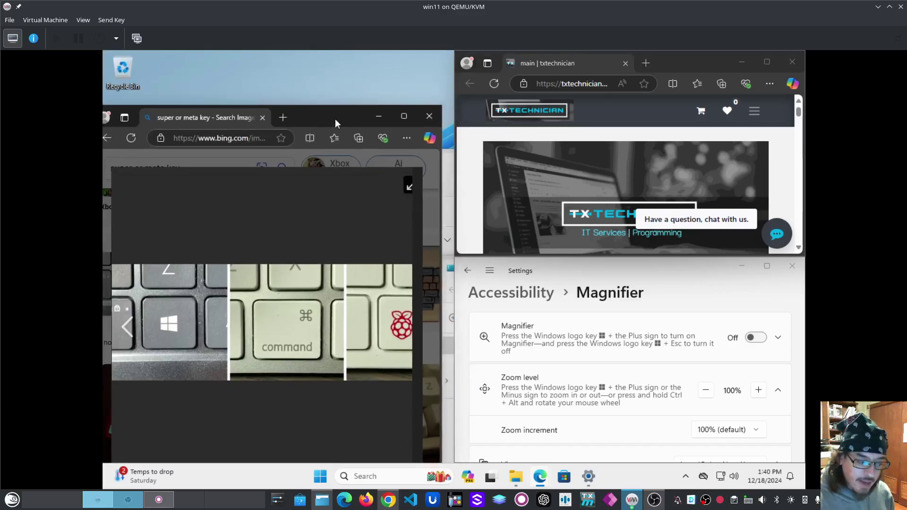